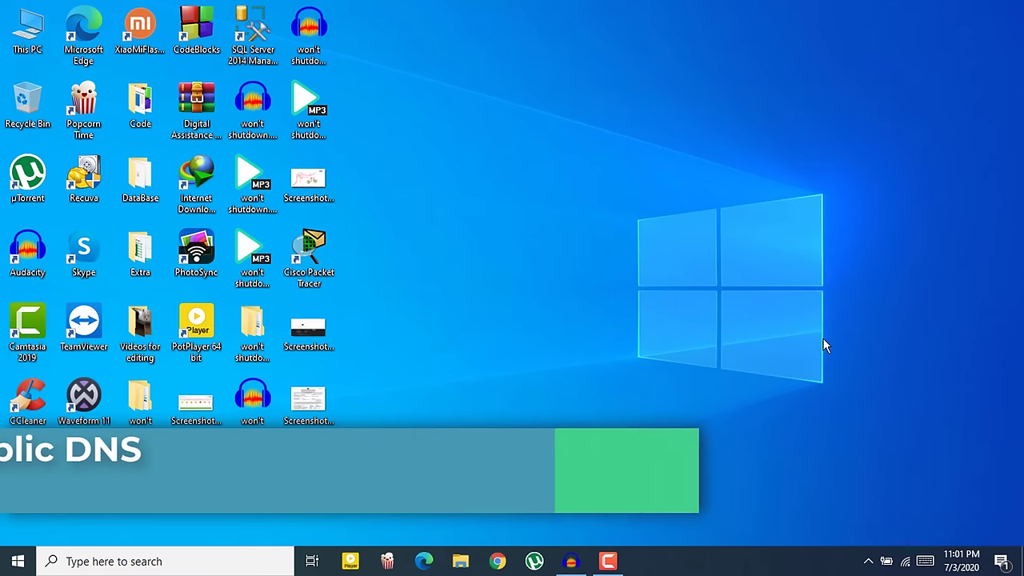
Step: Find and open Control Panel with a search for "control", and view its items by Category
{"action": "left_click", "coordinate": [110, 563]}
{"action": "type", "text": "con"}
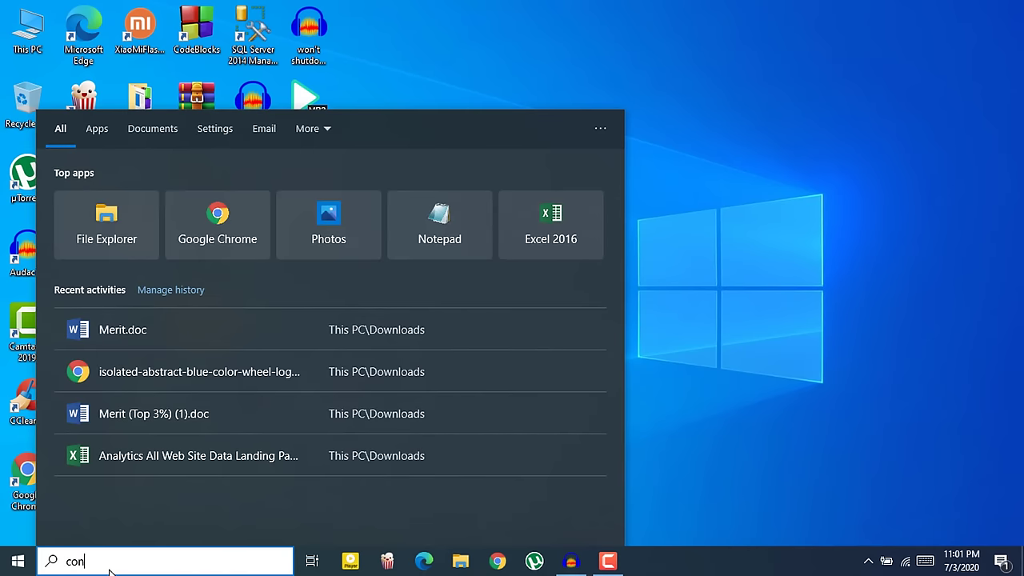
{"action": "type", "text": "trol"}
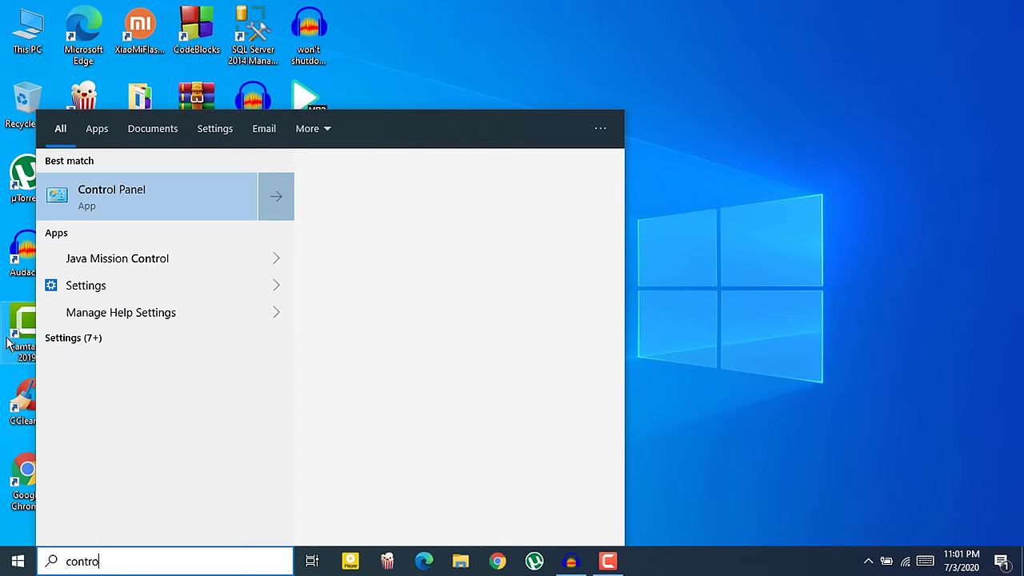
{"action": "left_click", "coordinate": [364, 310]}
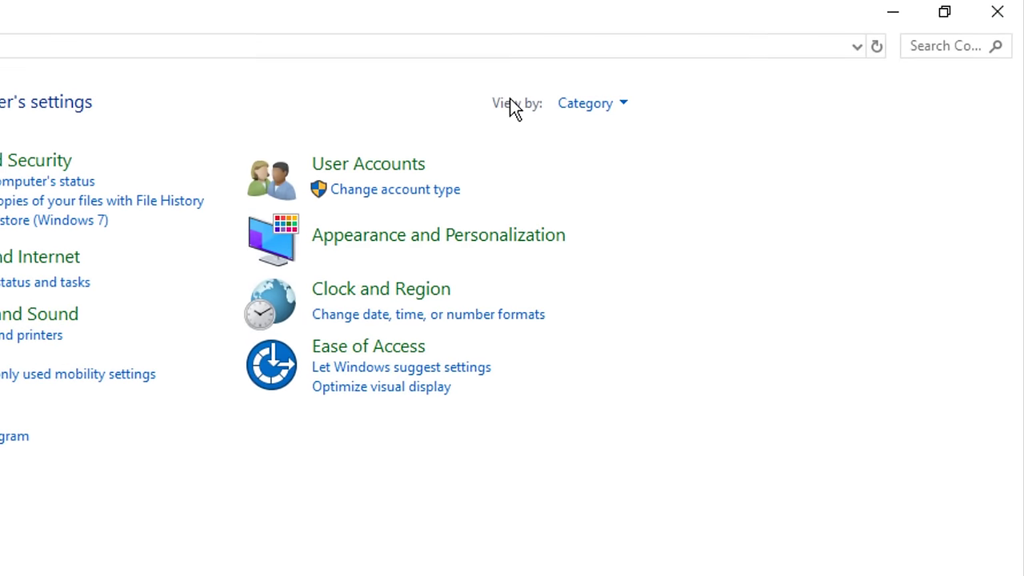
{"action": "left_click", "coordinate": [585, 105]}
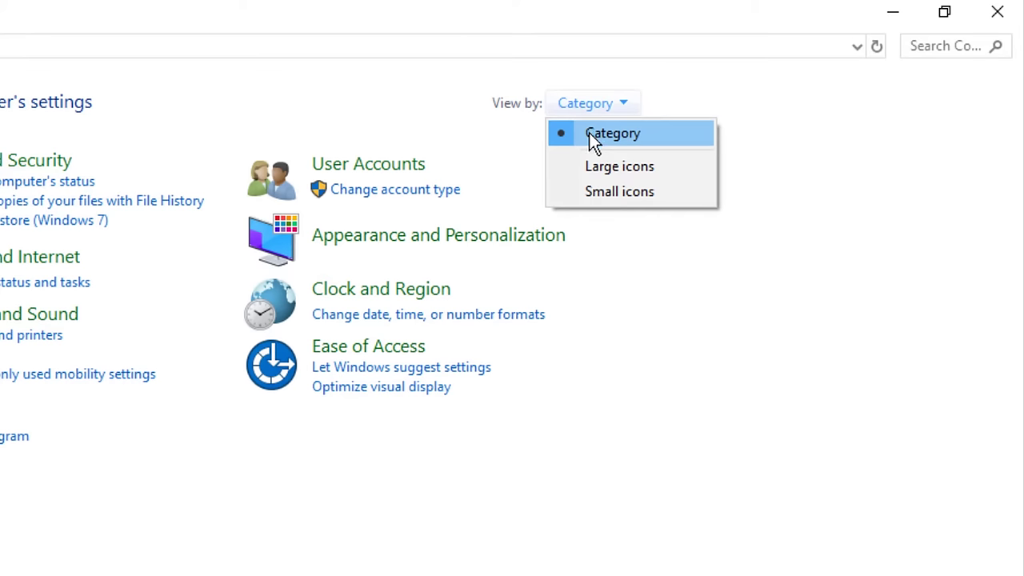
{"action": "left_click", "coordinate": [589, 132]}
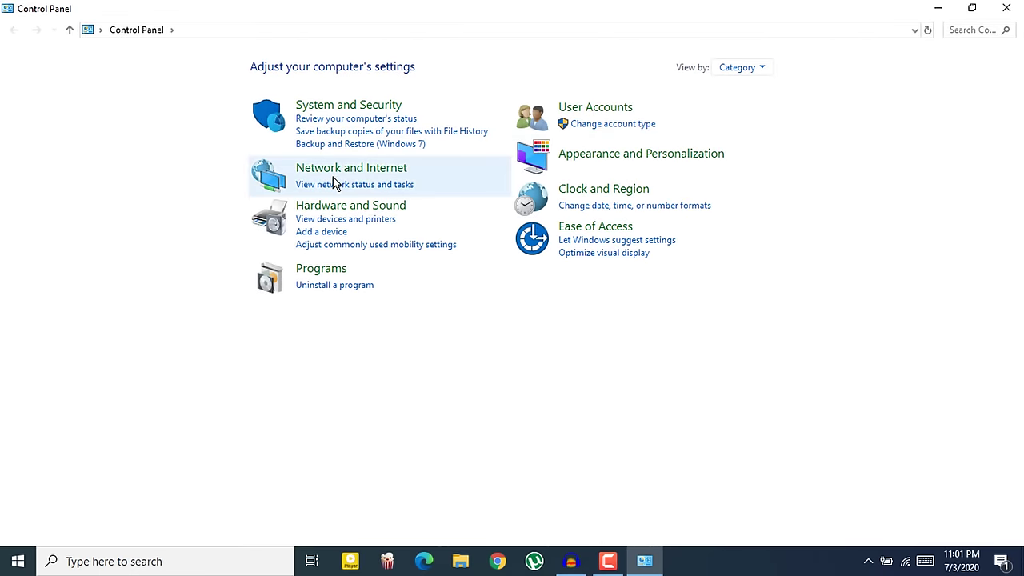
Step: Go to Network and Sharing Center under Network and Internet and open the active Wi-Fi connection's status
{"action": "left_click", "coordinate": [389, 174]}
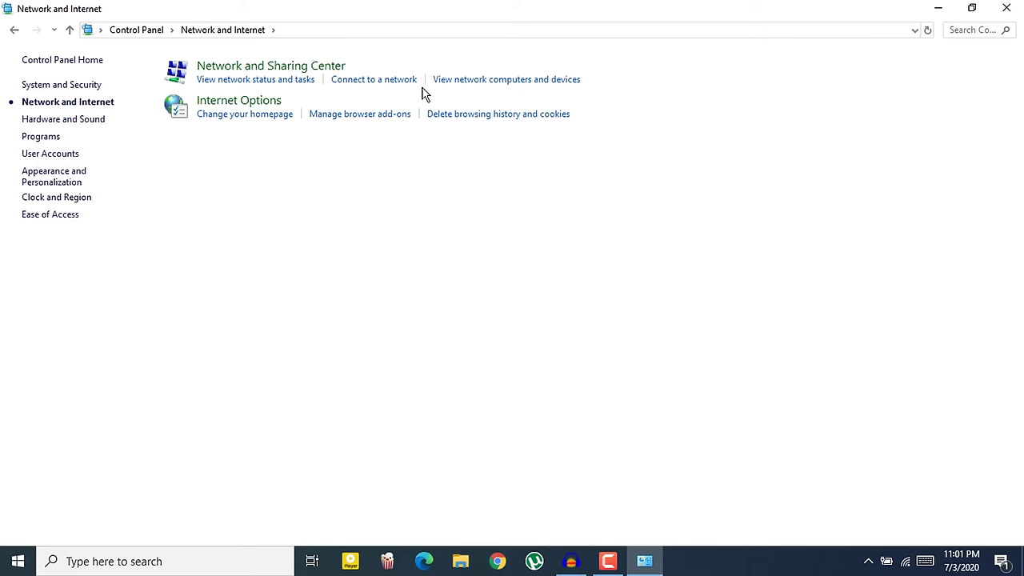
{"action": "left_click", "coordinate": [272, 66]}
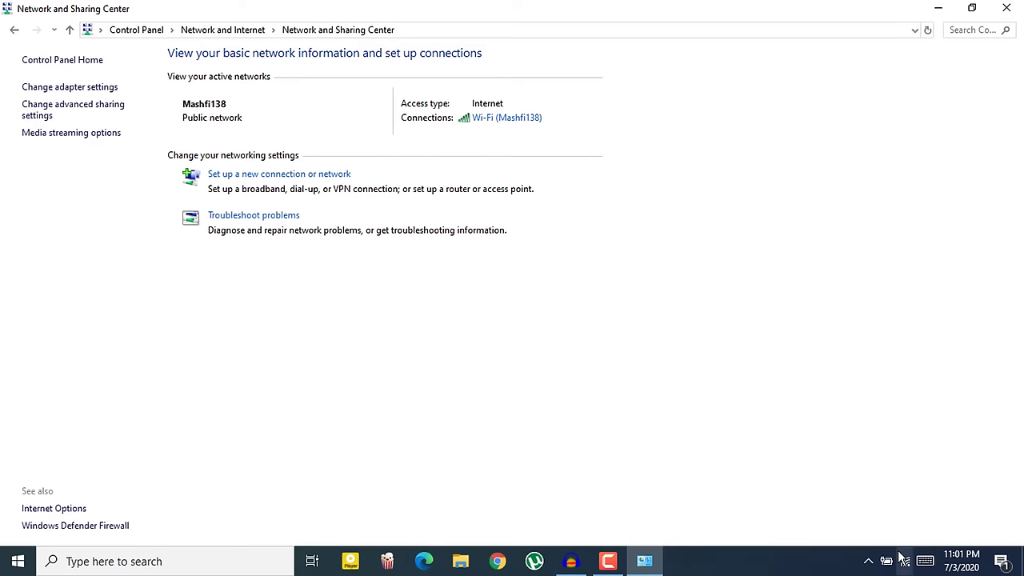
{"action": "left_click", "coordinate": [494, 120]}
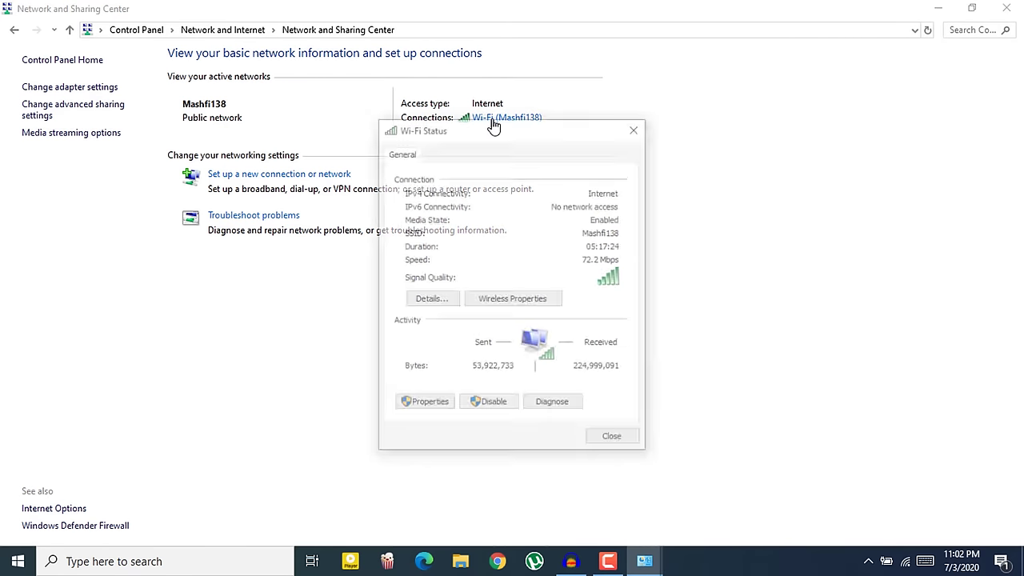
{"action": "left_click_drag", "start_coordinate": [450, 133], "coordinate": [466, 95]}
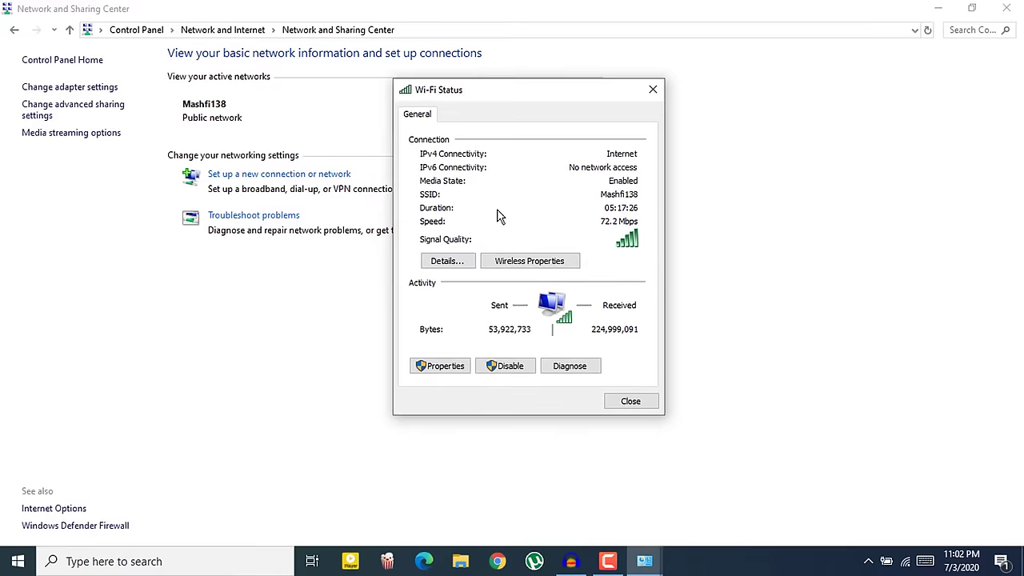
Step: Open the Internet Protocol Version 4 (TCP/IPv4) properties of the Wi-Fi connection
{"action": "left_click", "coordinate": [383, 389]}
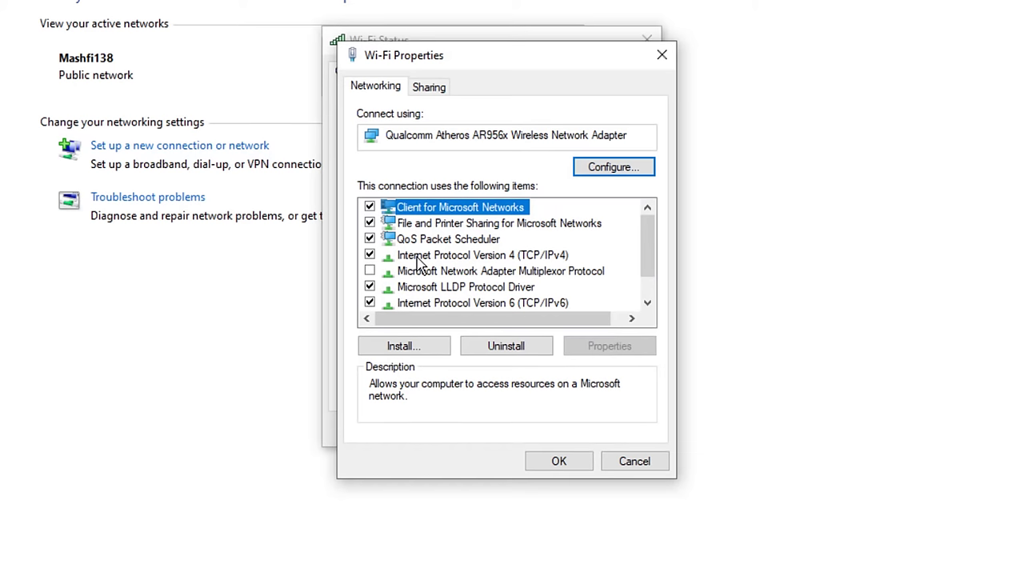
{"action": "left_click", "coordinate": [418, 257]}
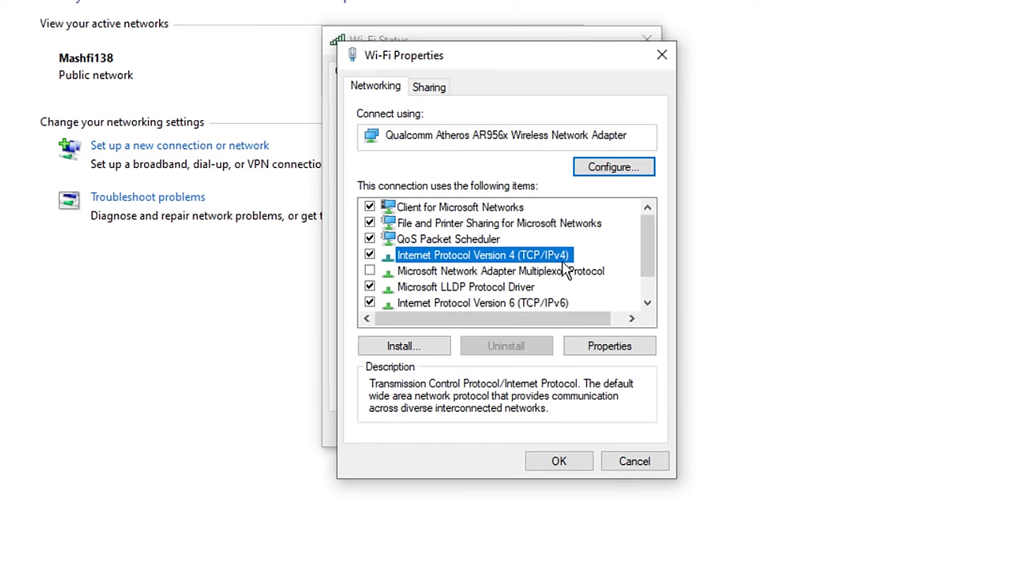
{"action": "left_click", "coordinate": [607, 350]}
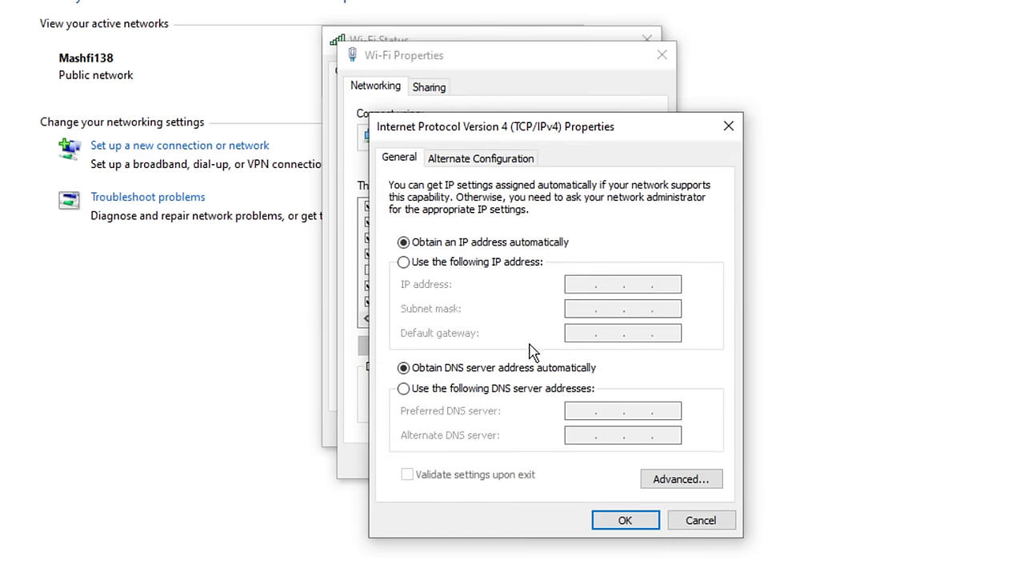
Step: Use preferred DNS server 8.8.8.8 and alternate DNS server 8.8.4.4, with settings validated upon exit, and accept the IPv4 settings
{"action": "left_click", "coordinate": [490, 392]}
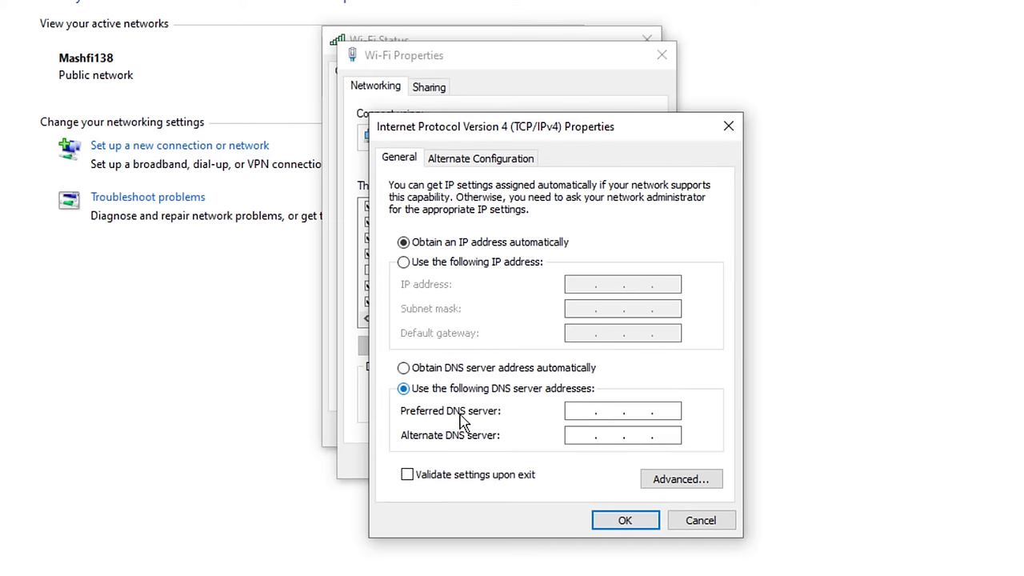
{"action": "type", "text": "8.8.."}
{"action": "left_click", "coordinate": [636, 412]}
{"action": "type", "text": ".8.4"}
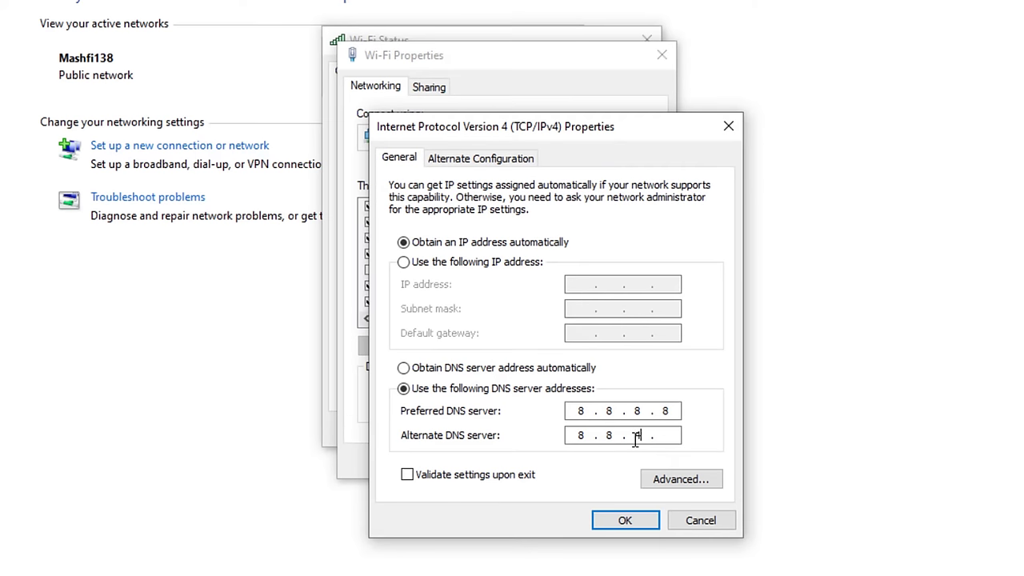
{"action": "type", "text": ".4"}
{"action": "key", "text": "Tab"}
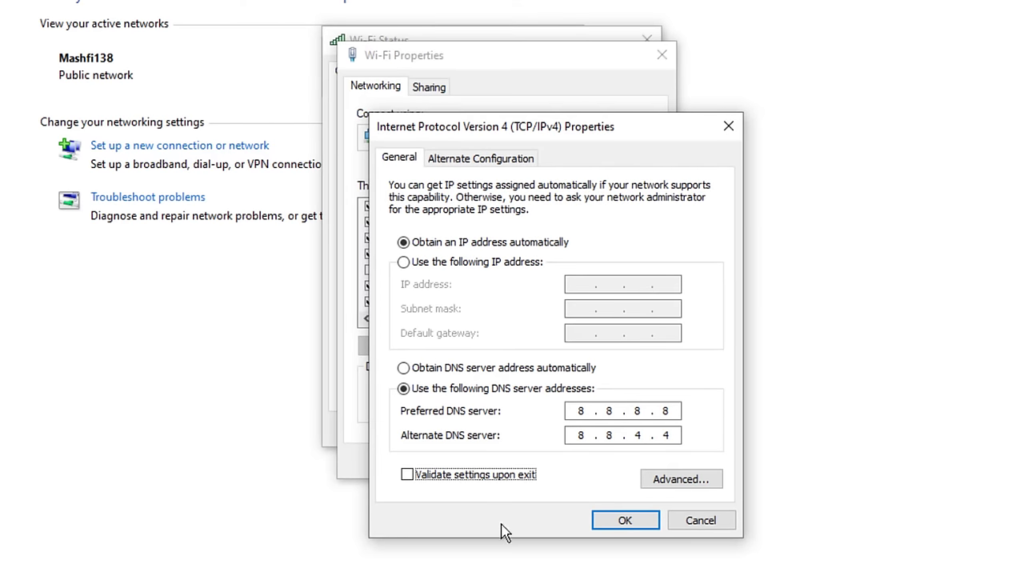
{"action": "left_click", "coordinate": [478, 482]}
{"action": "left_click", "coordinate": [613, 524]}
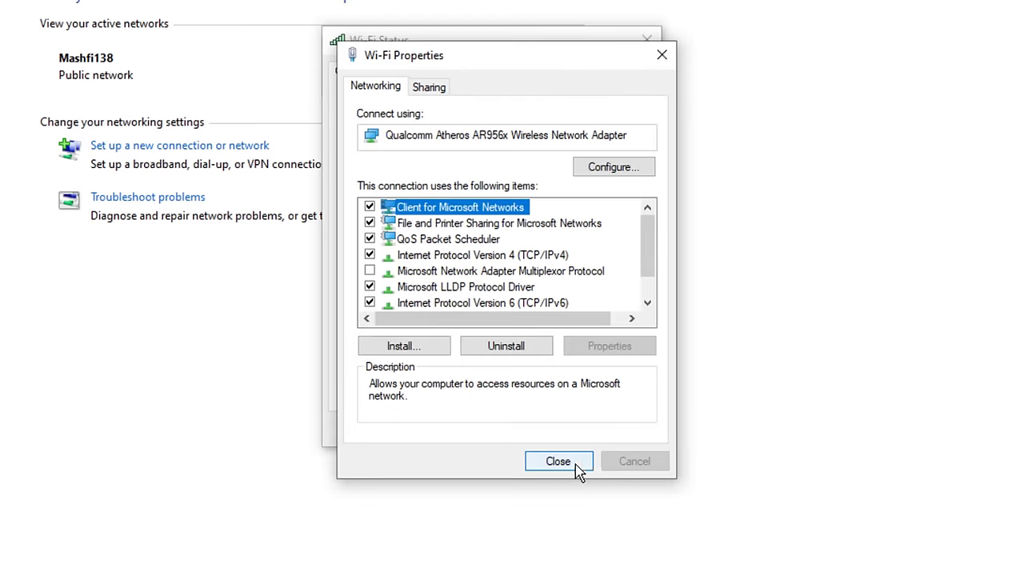
Step: Close the Wi-Fi properties and status dialogs, the Network and Sharing Center window and the network troubleshooter
{"action": "left_click", "coordinate": [576, 466]}
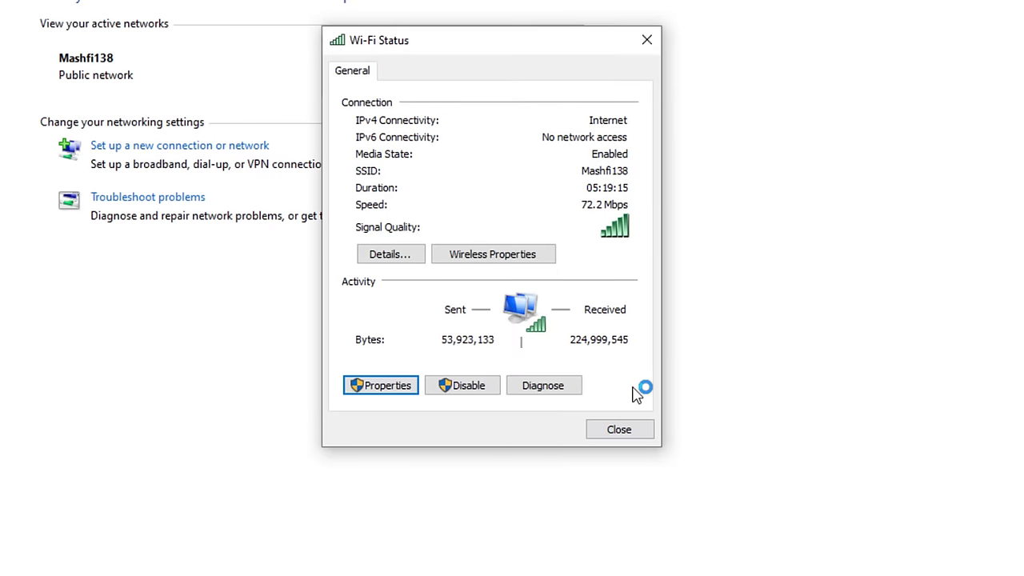
{"action": "left_click", "coordinate": [620, 431]}
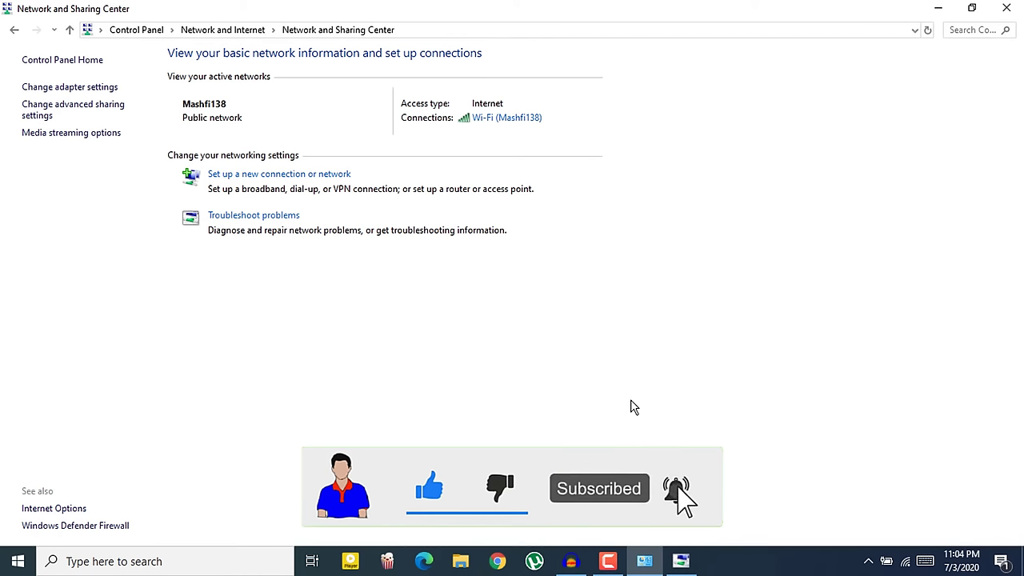
{"action": "left_click", "coordinate": [1010, 8]}
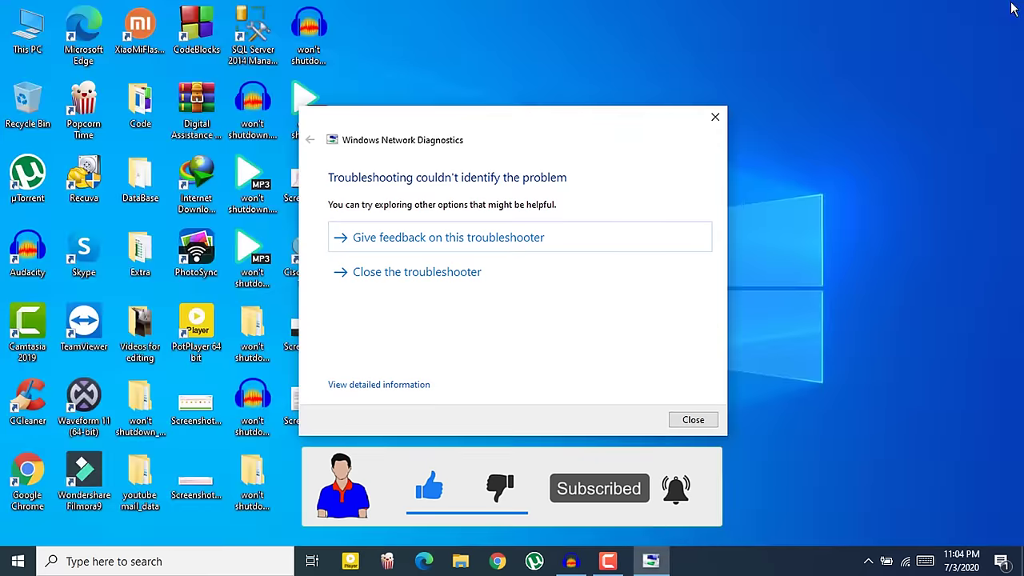
{"action": "left_click", "coordinate": [716, 118]}
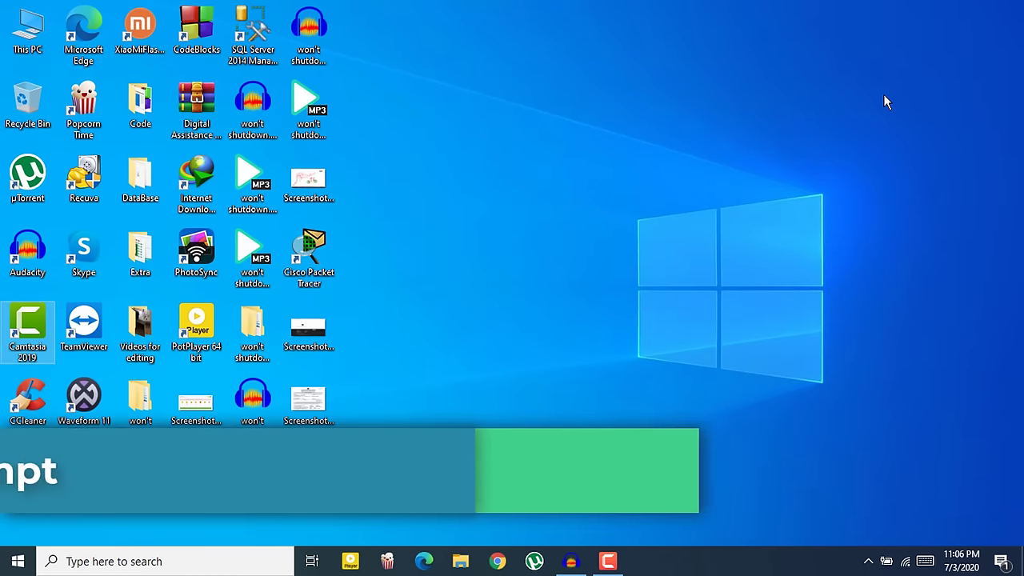
Step: Search for Command Prompt and run it as administrator
{"action": "left_click", "coordinate": [253, 561]}
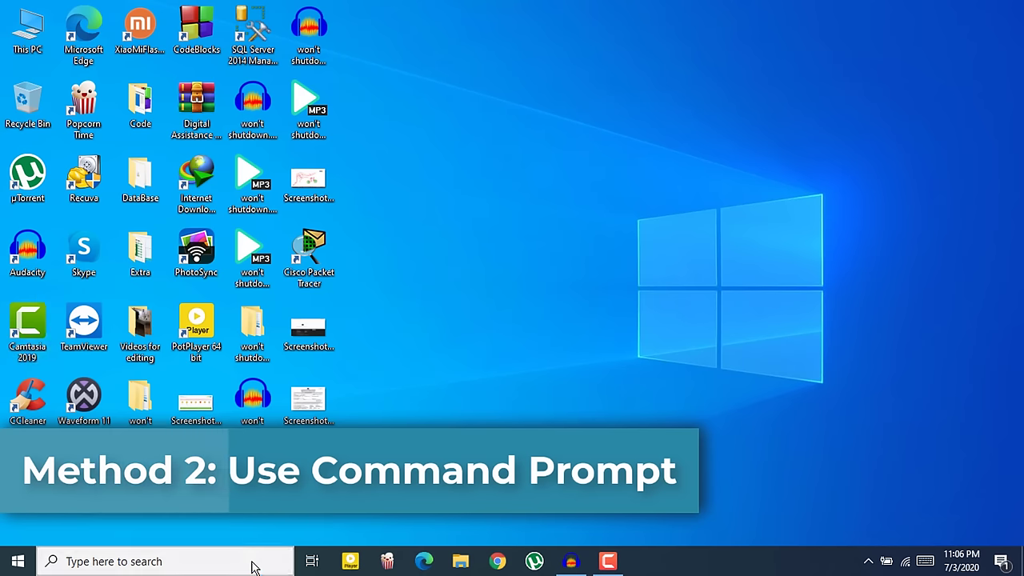
{"action": "type", "text": "com"}
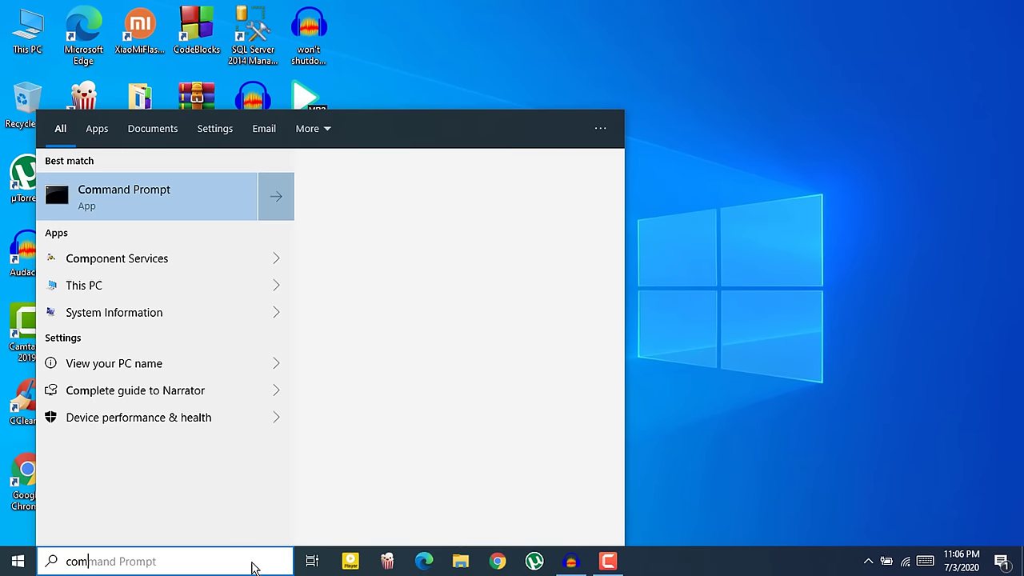
{"action": "right_click", "coordinate": [159, 204]}
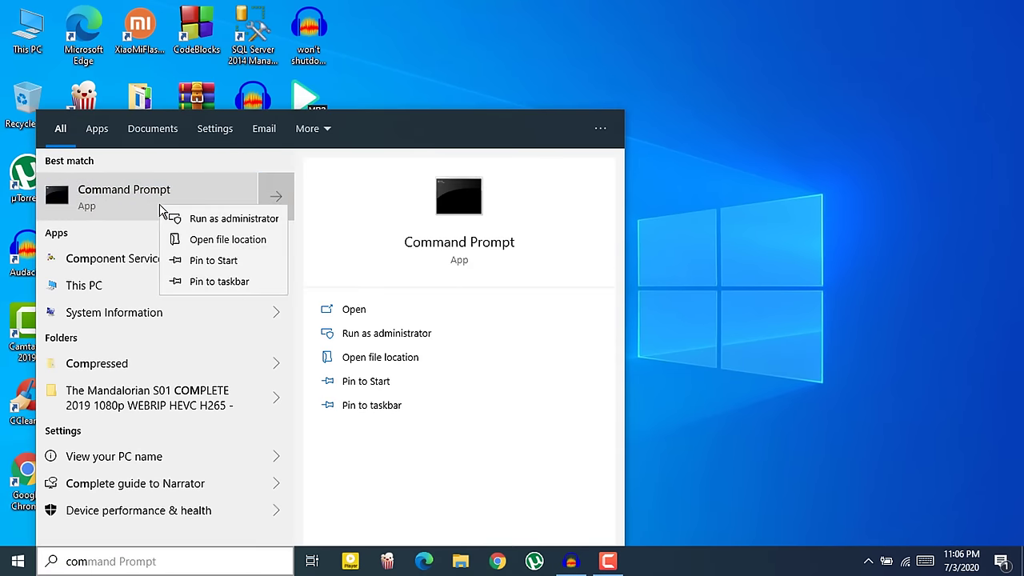
{"action": "left_click", "coordinate": [219, 230]}
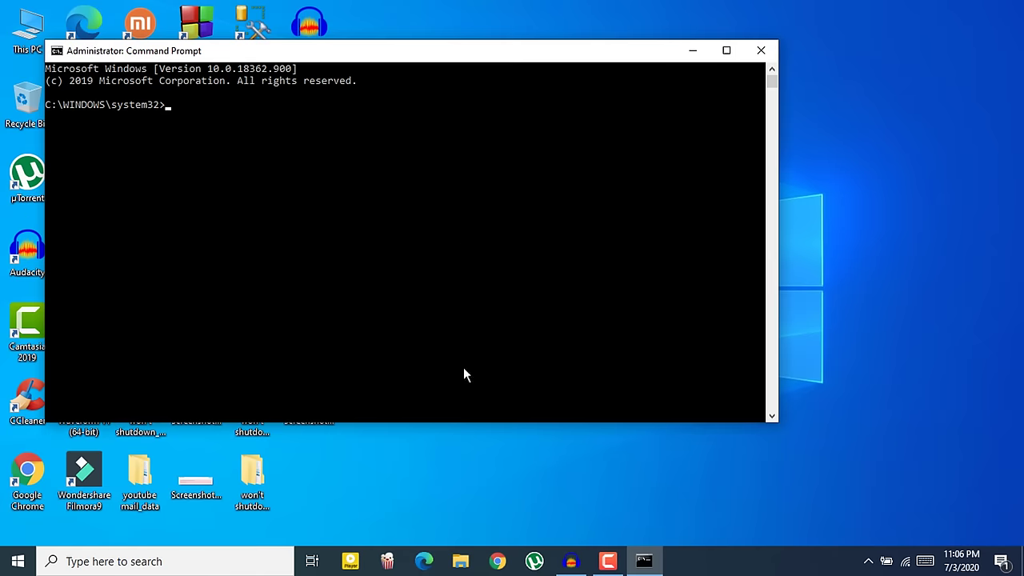
Step: Flush the DNS resolver cache with the command ipconfig /flushdns
{"action": "left_click", "coordinate": [240, 75]}
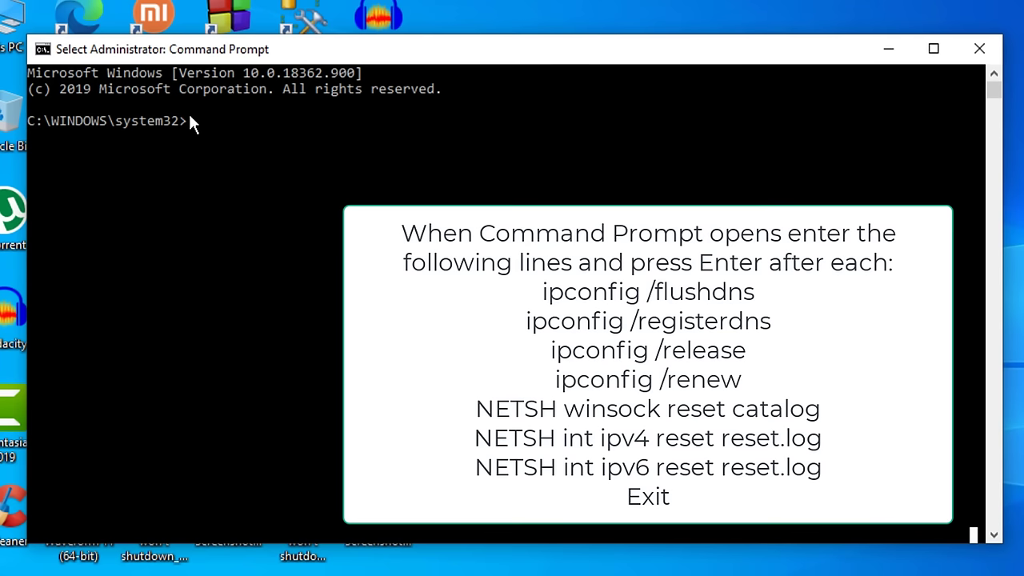
{"action": "type", "text": "ip"}
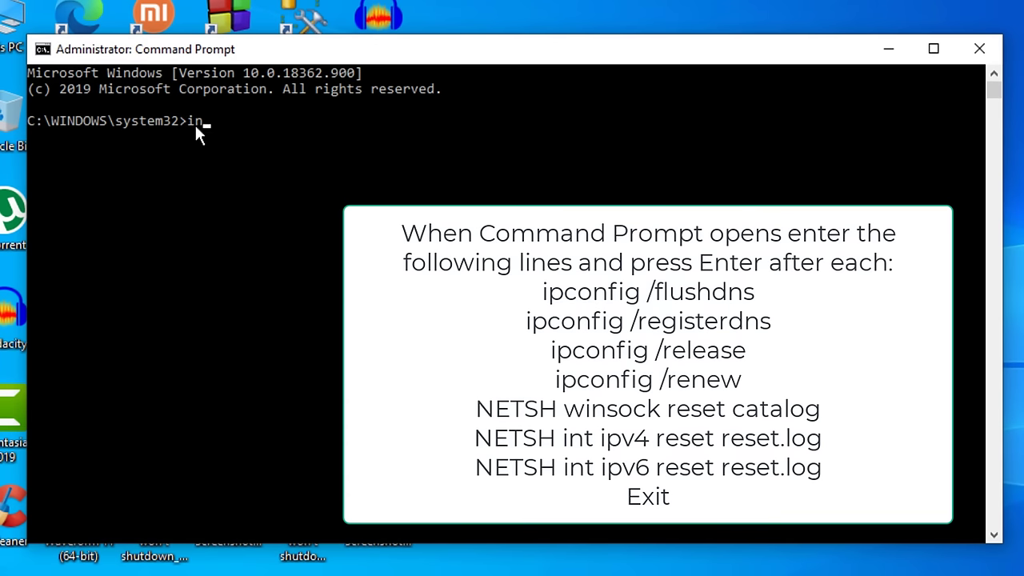
{"action": "type", "text": "n"}
{"action": "key", "text": "BackSpace"}
{"action": "type", "text": "pcon"}
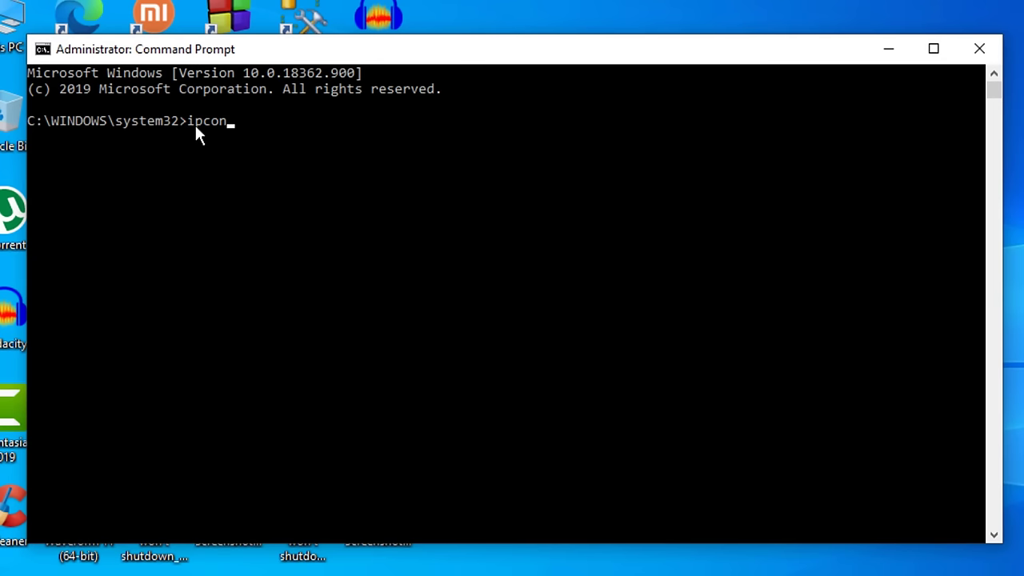
{"action": "type", "text": "fig"}
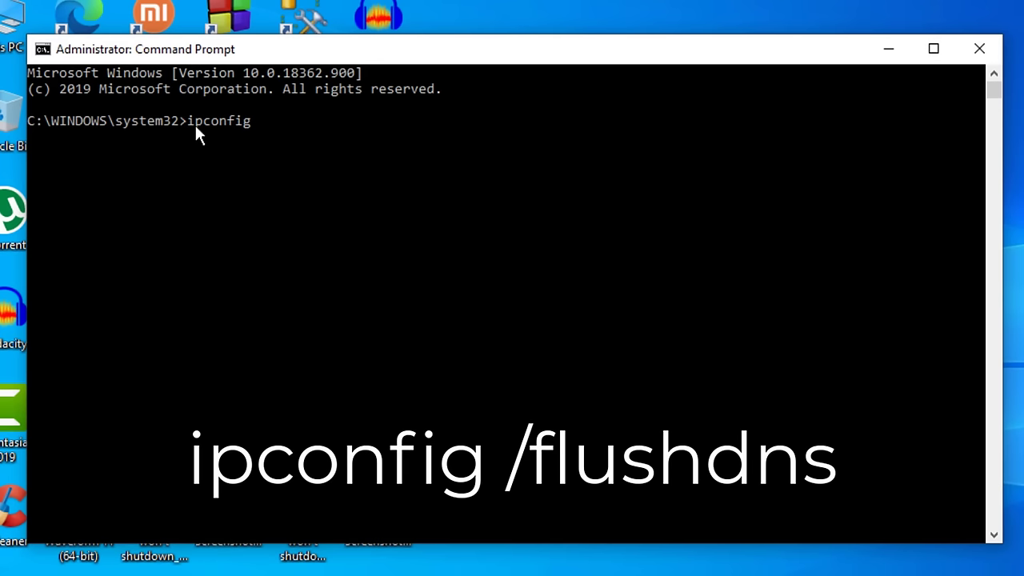
{"action": "type", "text": " /flushdns"}
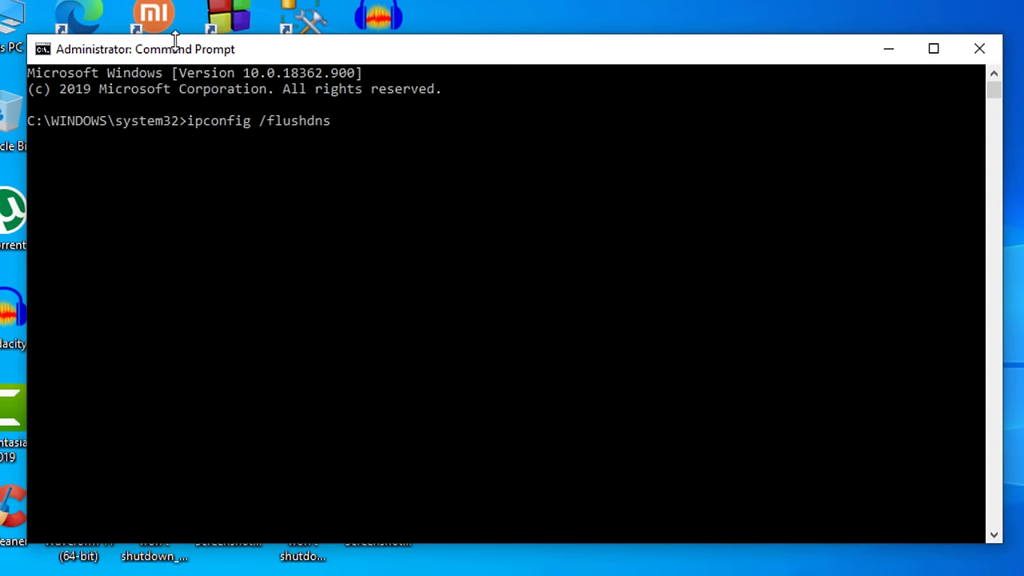
{"action": "key", "text": "Return"}
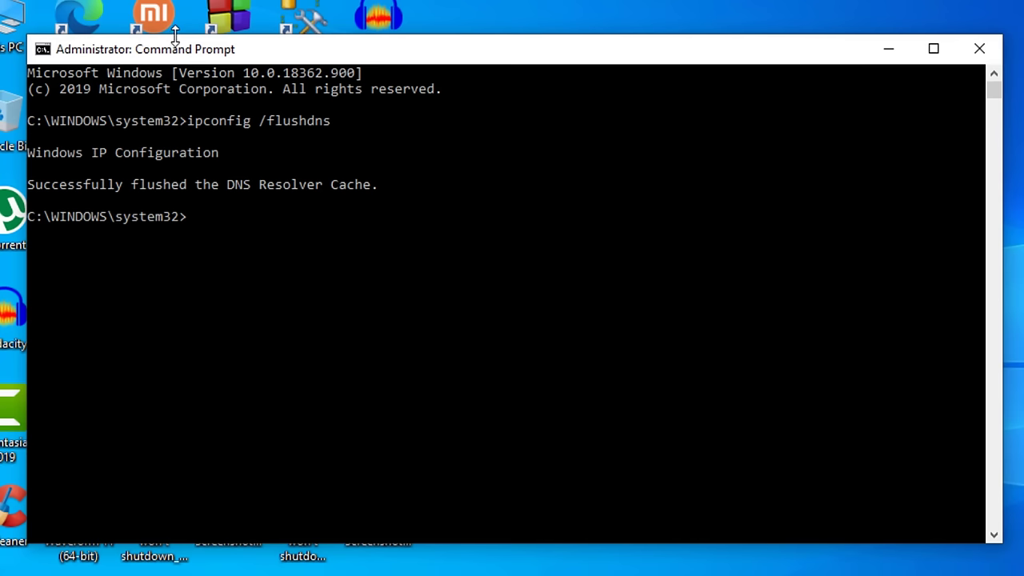
Step: Register the computer's DNS records with the command ipconfig /registerdns
{"action": "type", "text": "ipconfig /"}
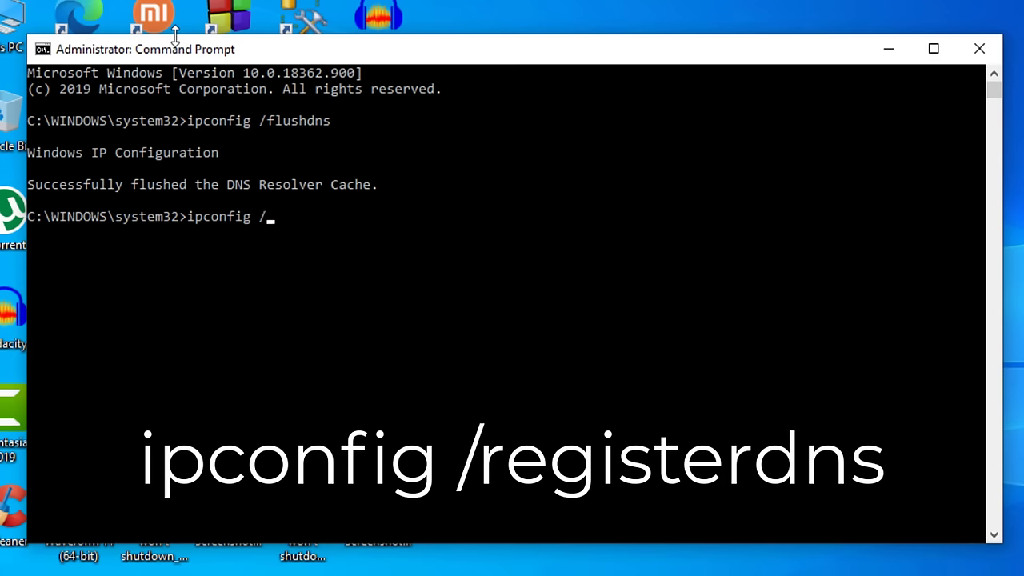
{"action": "type", "text": "registerdns"}
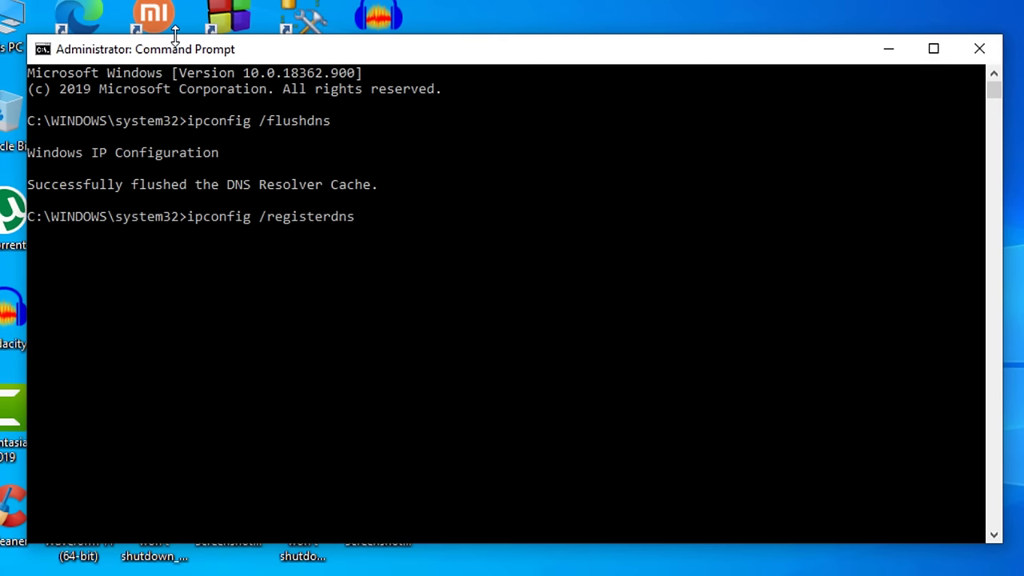
{"action": "key", "text": "Return"}
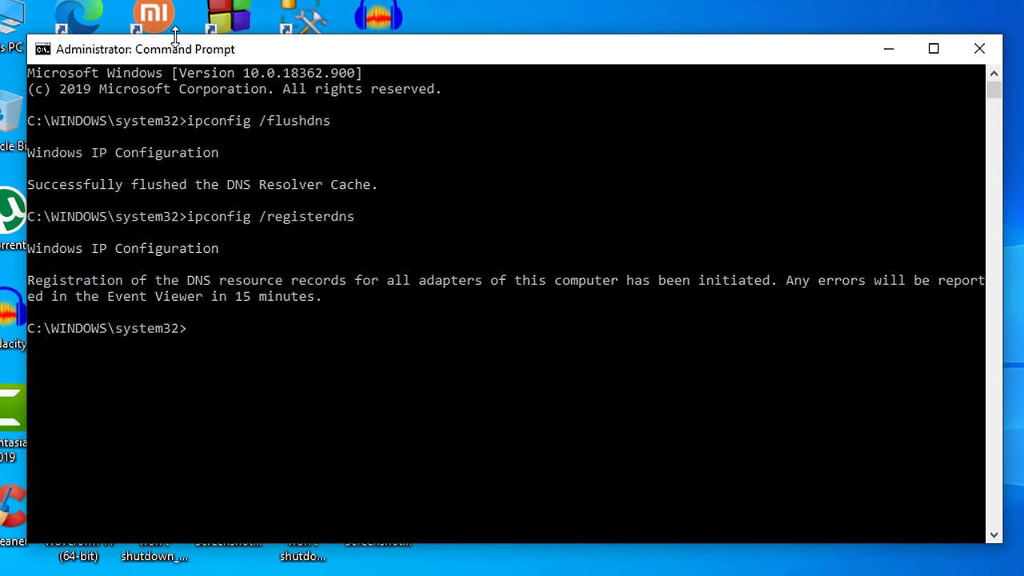
Step: Release the current IP address configuration with the command ipconfig /release
{"action": "type", "text": "ip"}
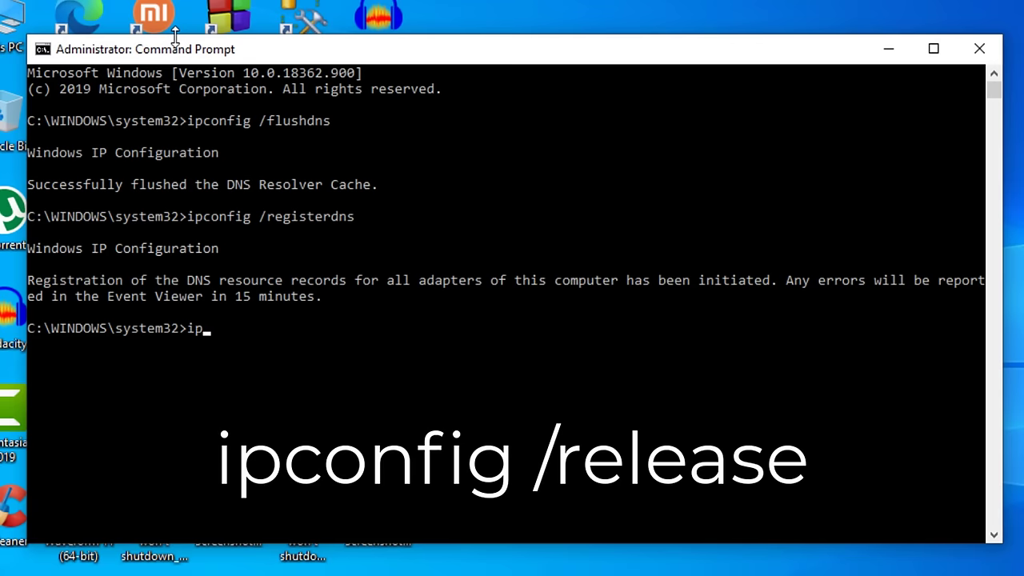
{"action": "type", "text": "config /release"}
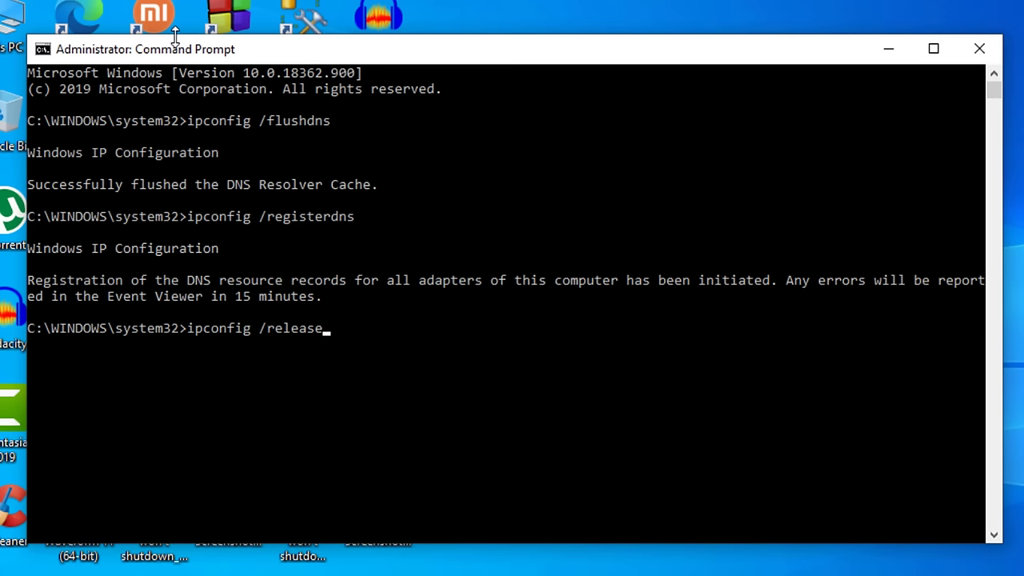
{"action": "key", "text": "Return"}
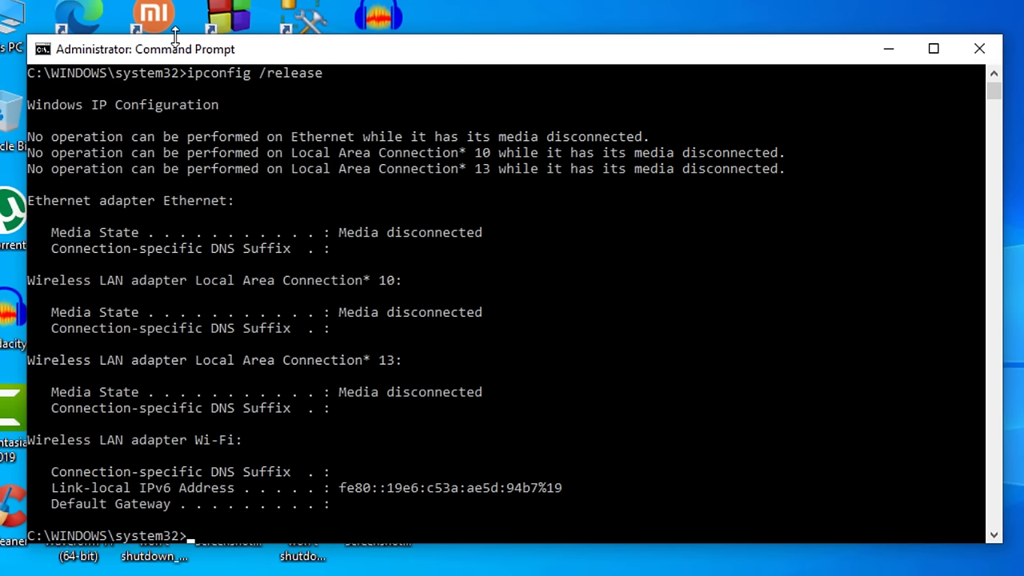
Step: Request a renewed IP address configuration with the command ipconfig /renew
{"action": "type", "text": "ipco"}
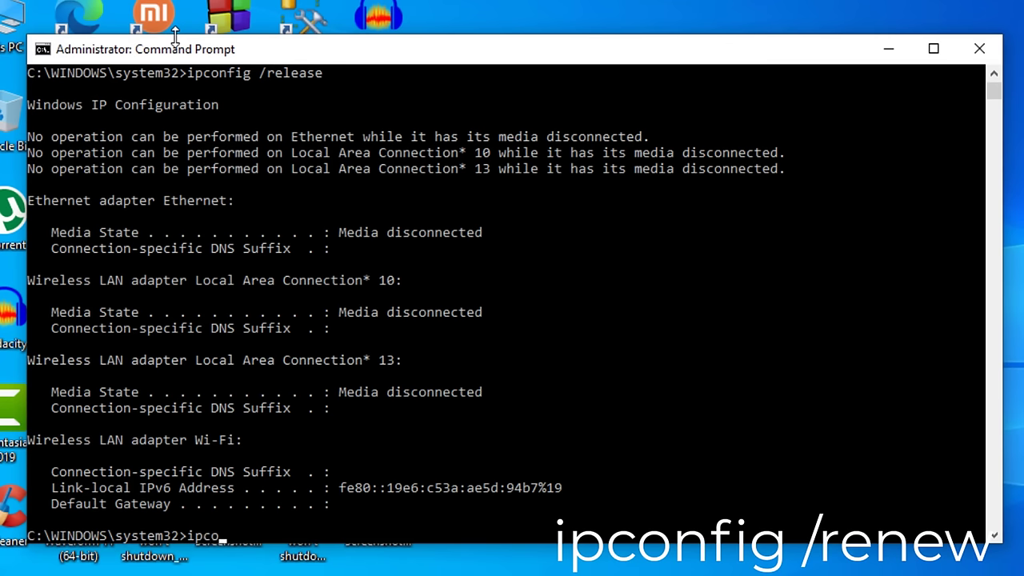
{"action": "type", "text": "nfig /renew"}
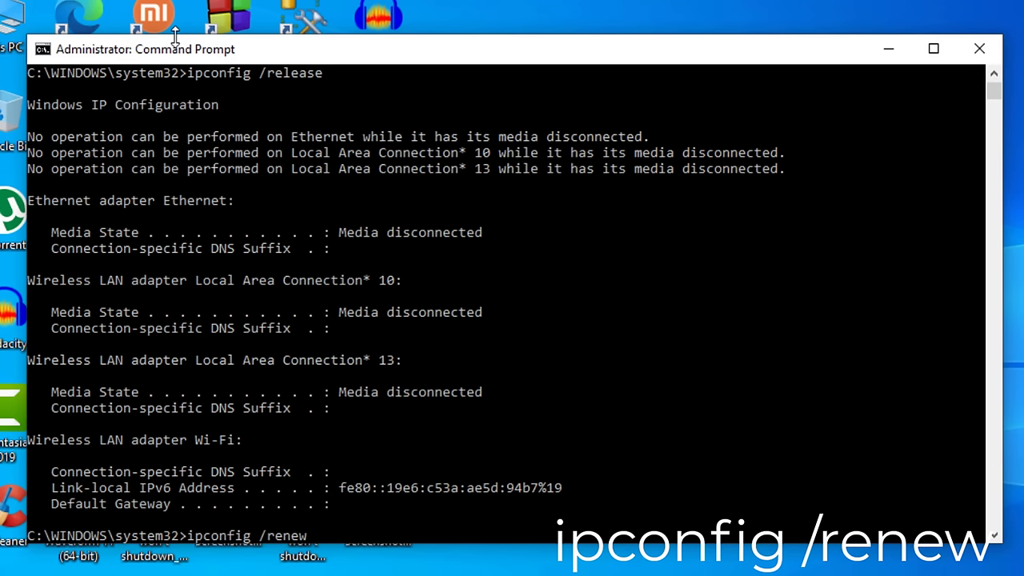
{"action": "key", "text": "Return"}
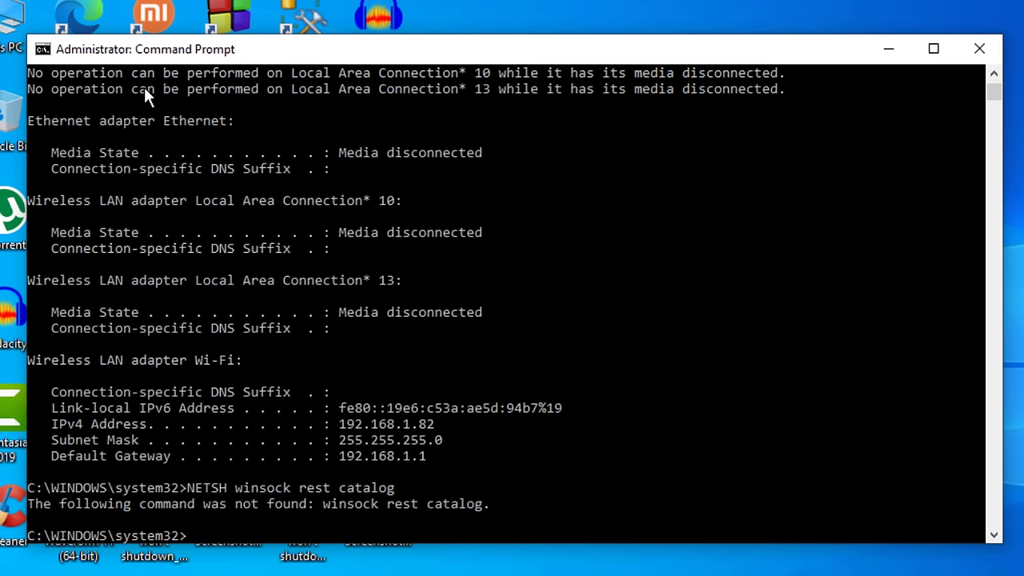
Step: Reset the Winsock catalog with the command NETSH winsock reset catalog
{"action": "type", "text": "NETS"}
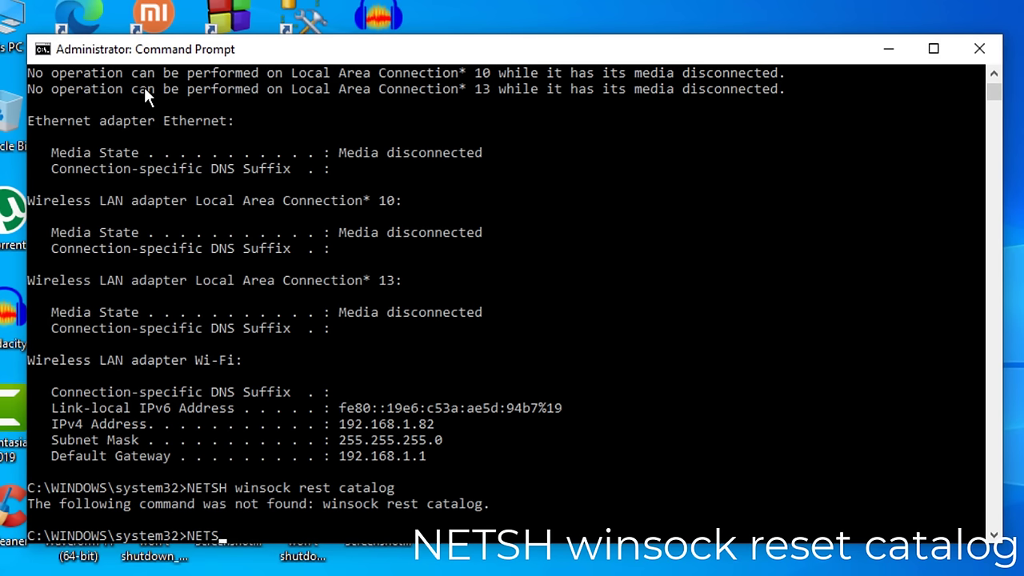
{"action": "type", "text": "H winso"}
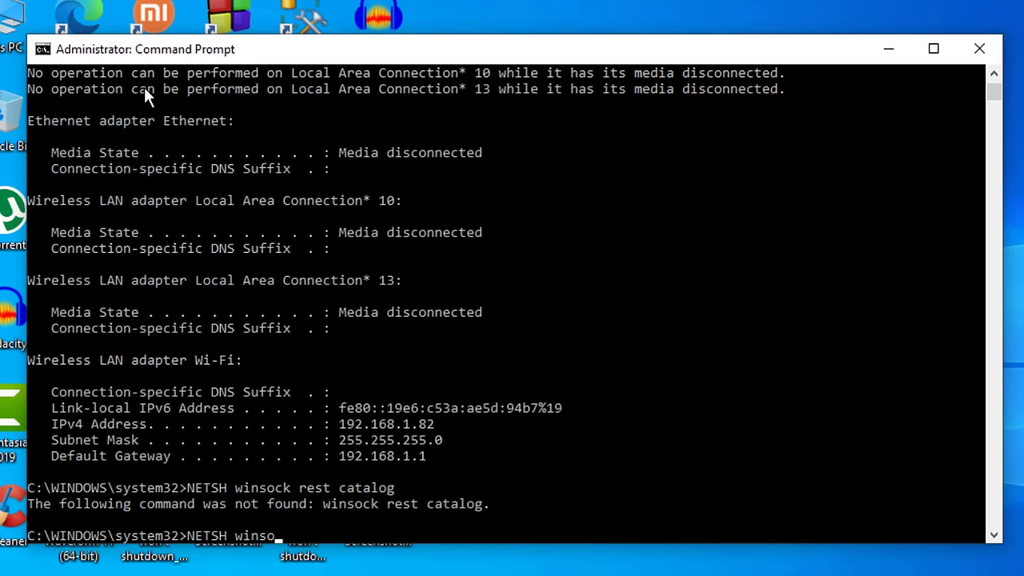
{"action": "type", "text": "ck reset catalog"}
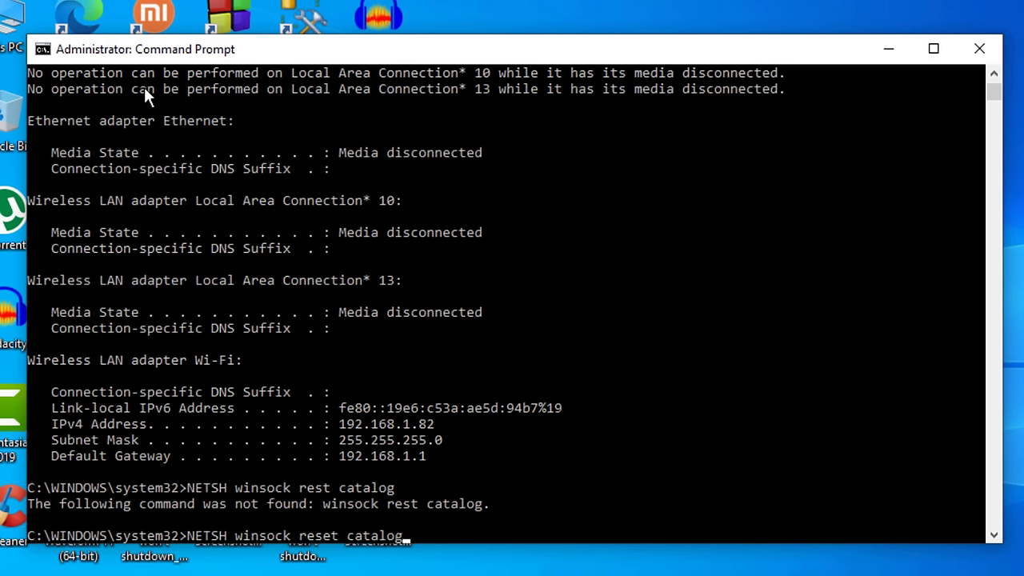
{"action": "key", "text": "Return"}
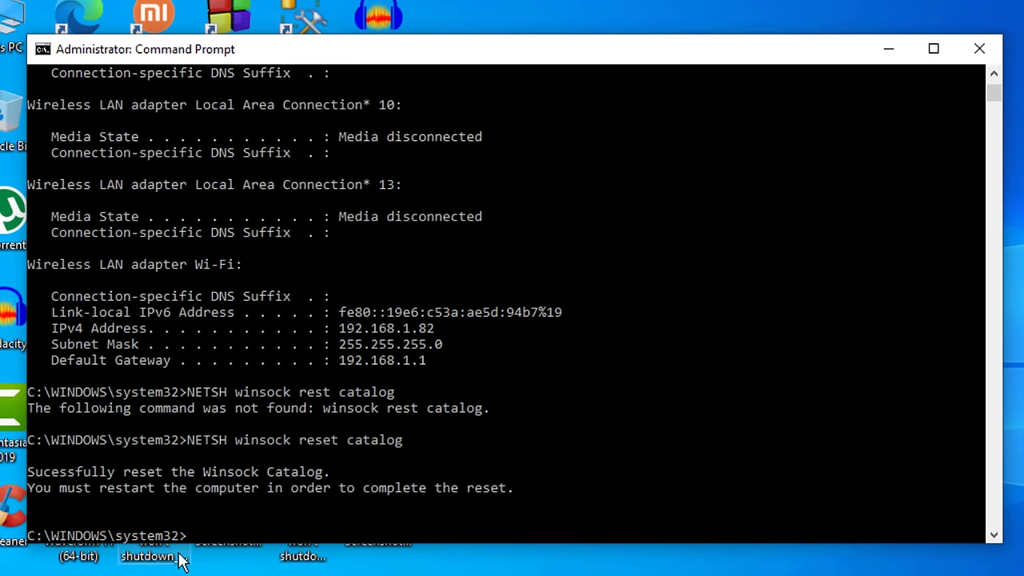
Step: Reset the IPv4 interface settings with the command NETSH int ipv4 reset reset.log
{"action": "type", "text": "N"}
{"action": "type", "text": "ET"}
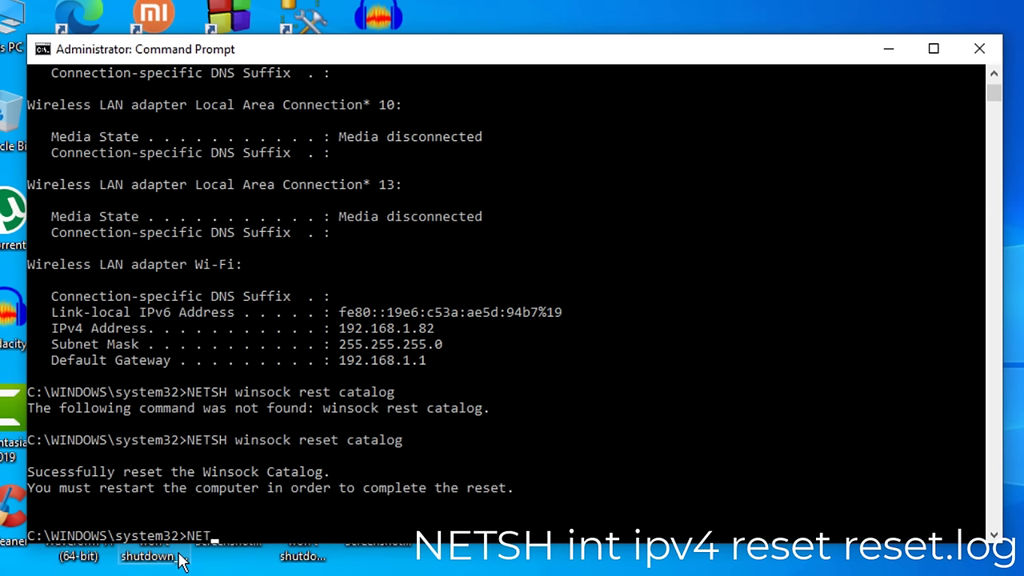
{"action": "type", "text": "SH int"}
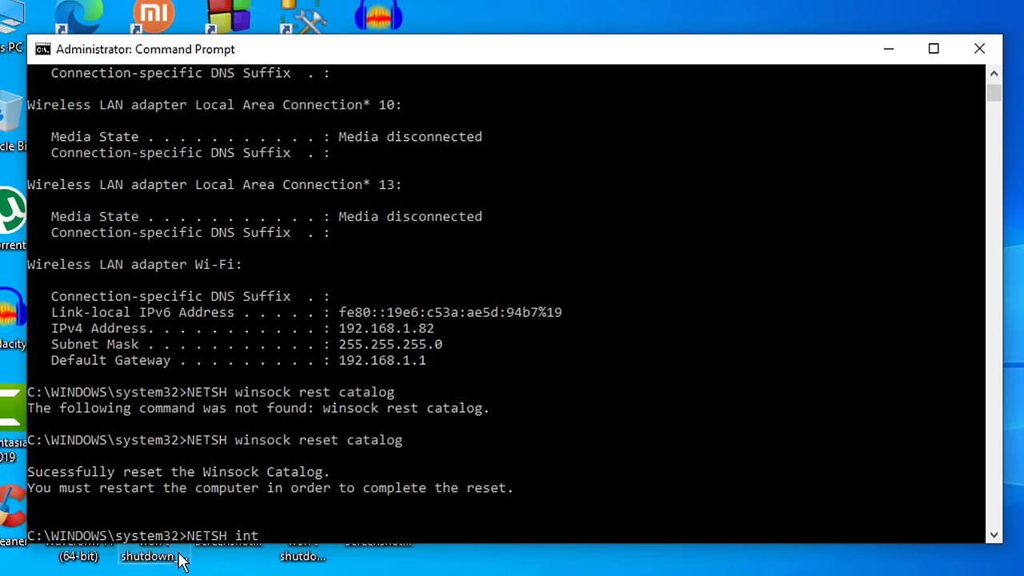
{"action": "type", "text": " ipv4 reset res"}
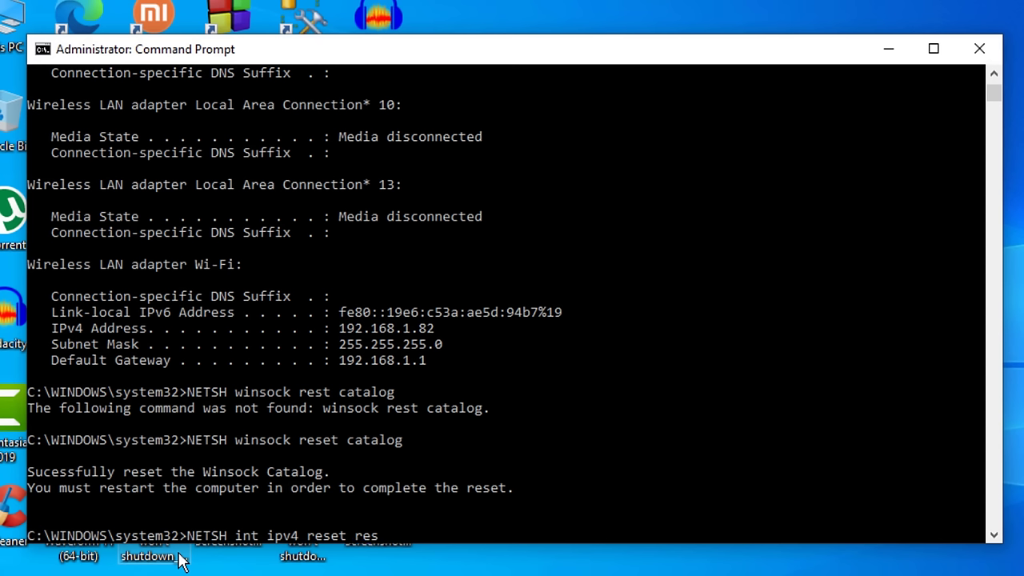
{"action": "type", "text": "tet.log"}
{"action": "key", "text": "Return"}
Step: Reset the IPv6 interface settings with the command NETSH int ipv6 reset reset.log
{"action": "type", "text": "N"}
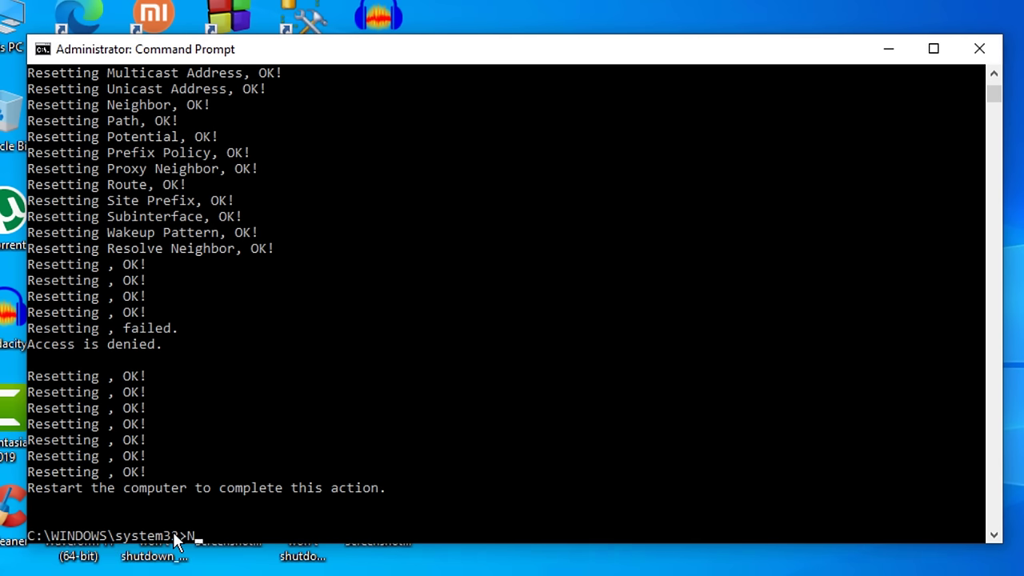
{"action": "type", "text": "E"}
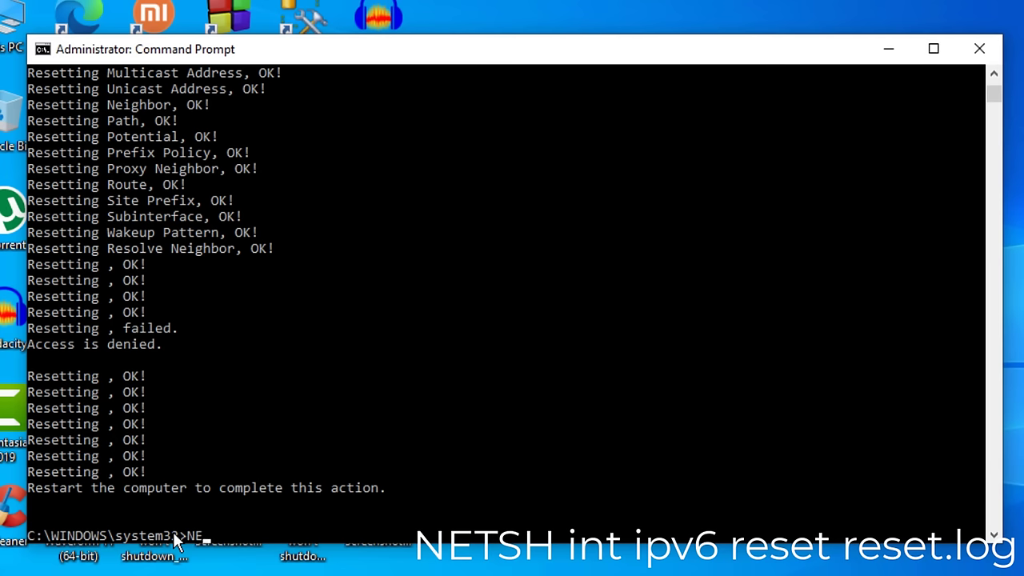
{"action": "type", "text": "YS"}
{"action": "key", "text": "BackSpace"}
{"action": "key", "text": "BackSpace"}
{"action": "type", "text": "TSH "}
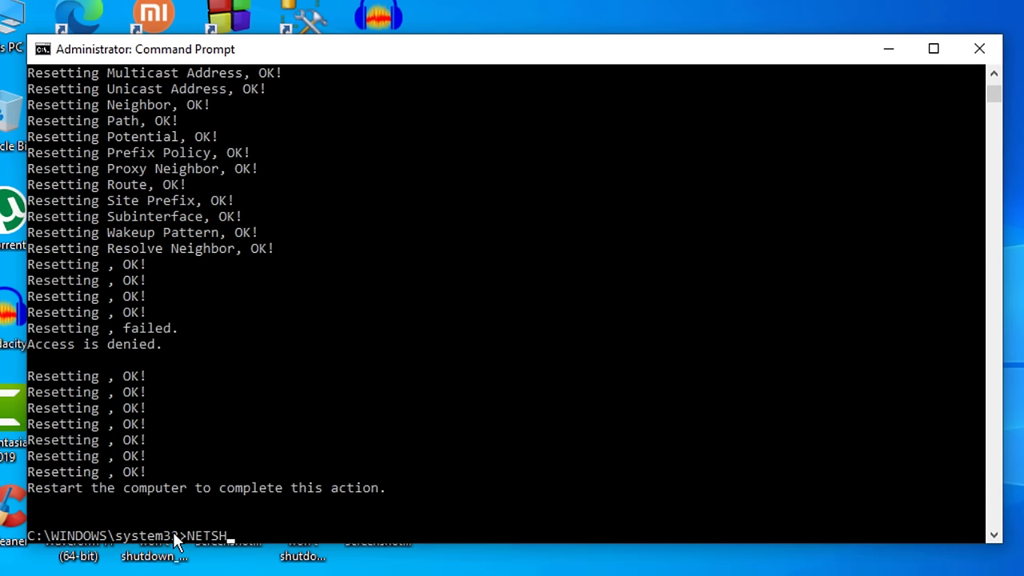
{"action": "type", "text": "int ipv6 re"}
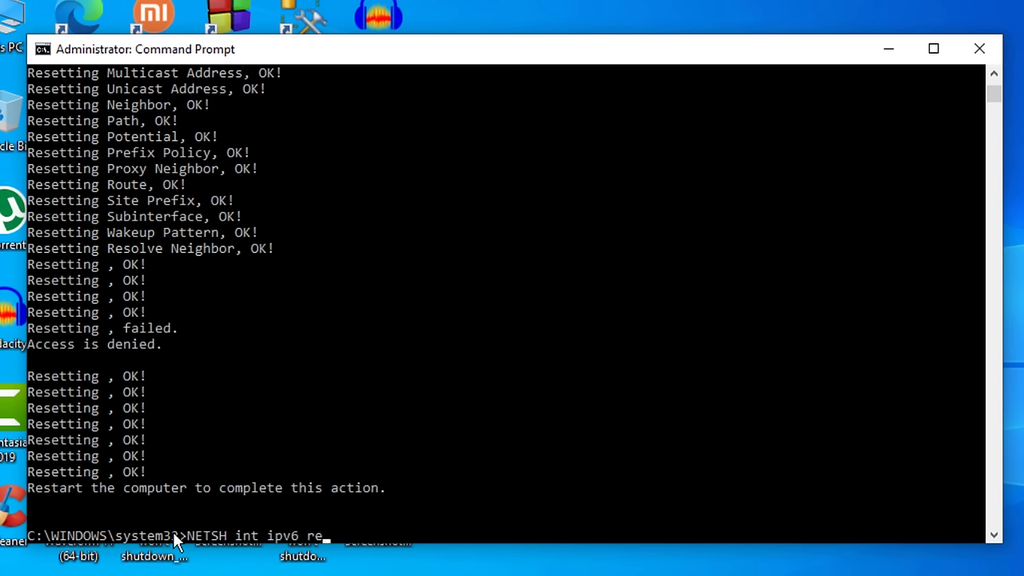
{"action": "type", "text": "set"}
{"action": "type", "text": " rese"}
{"action": "type", "text": "t.log"}
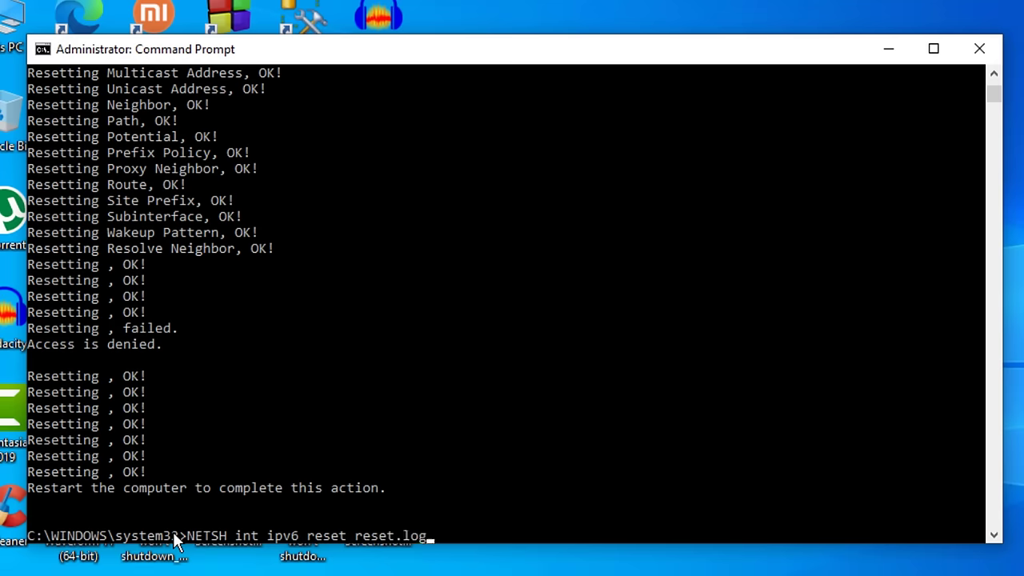
{"action": "key", "text": "Escape"}
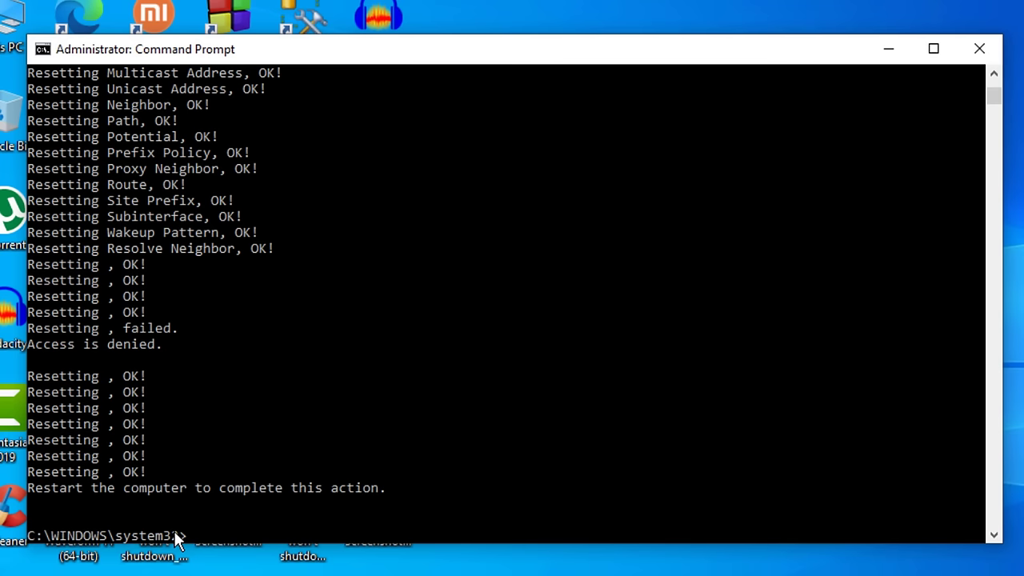
Step: Close the administrator command-line session with the command Exit
{"action": "type", "text": "e"}
{"action": "key", "text": "BackSpace"}
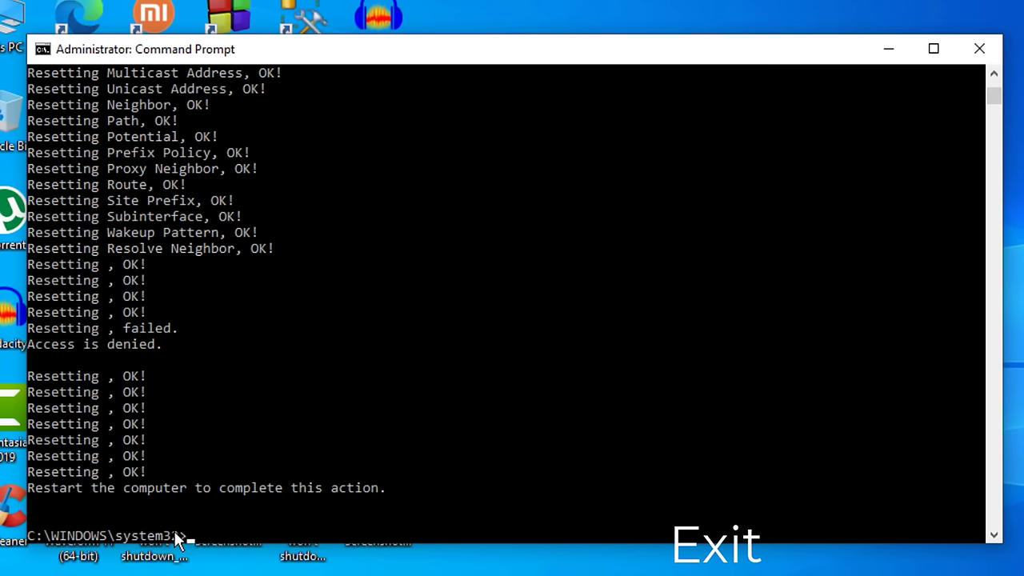
{"action": "type", "text": "Exit"}
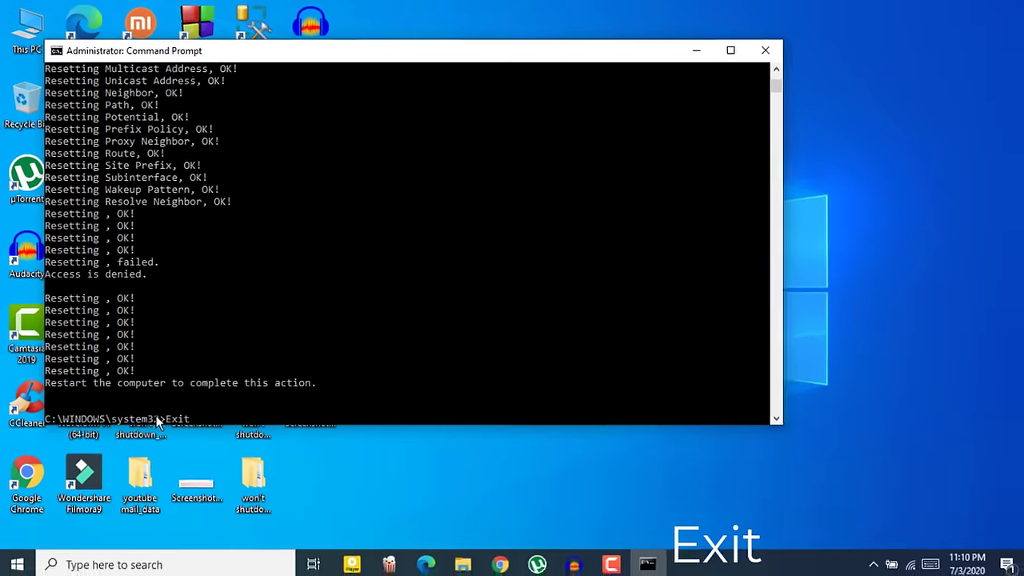
{"action": "key", "text": "Return"}
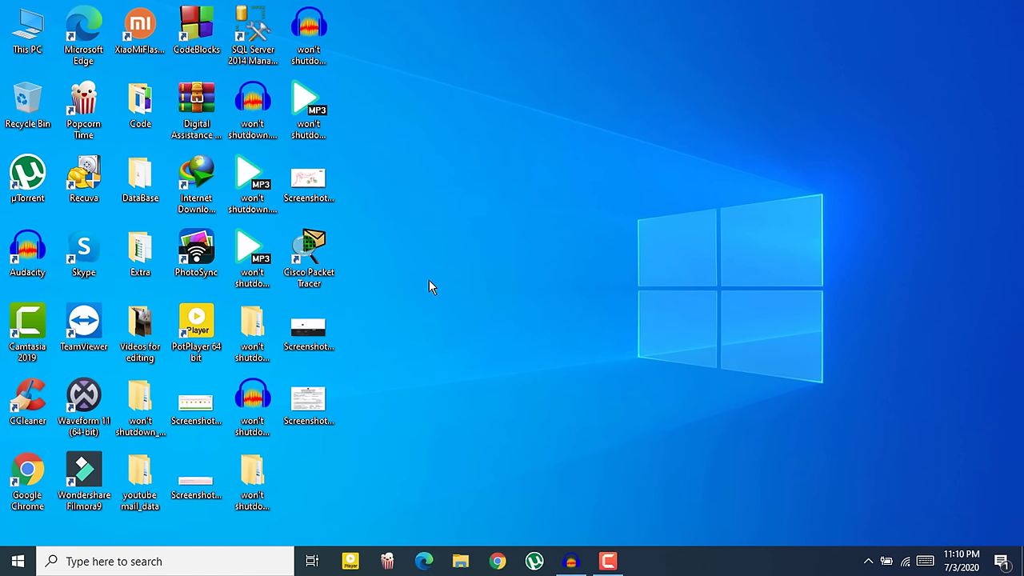